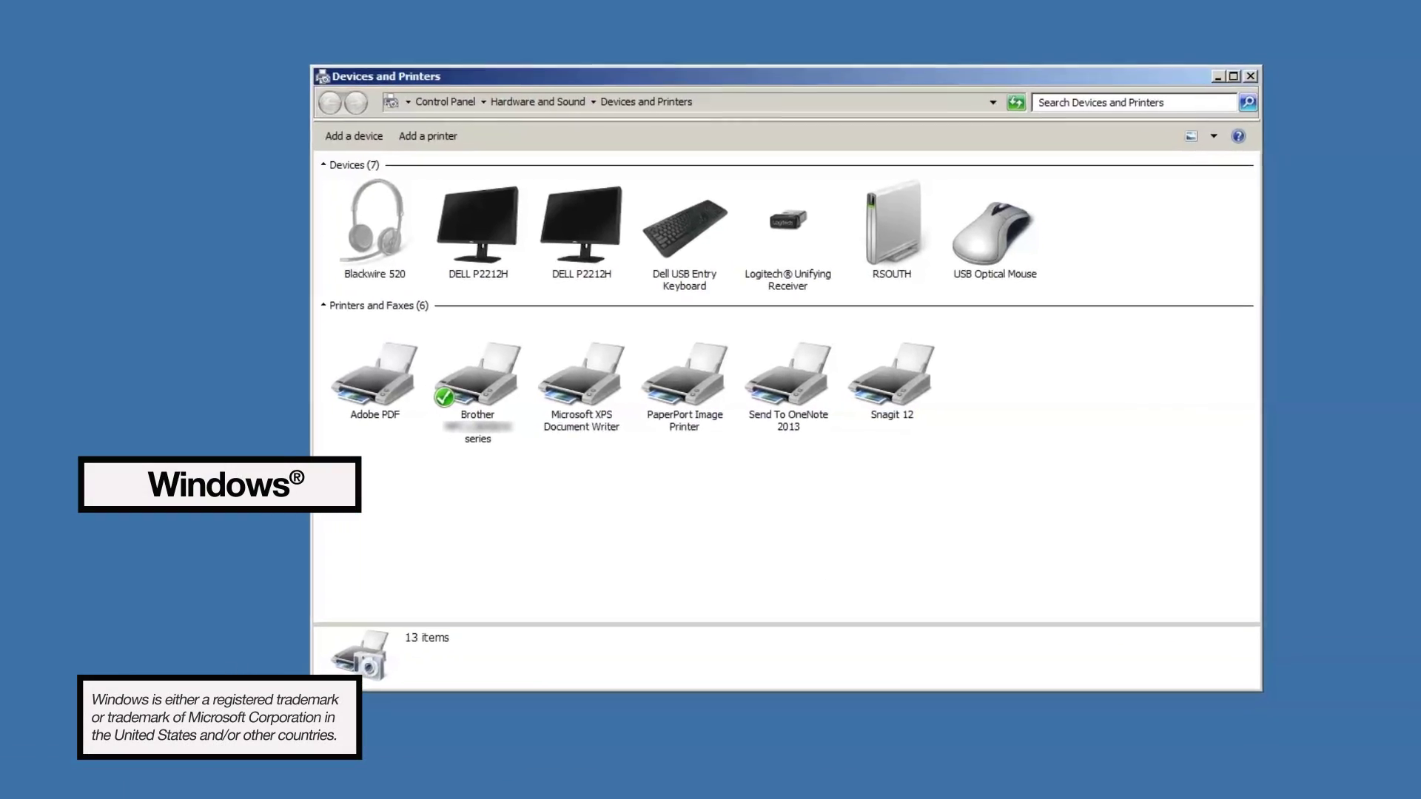
Step: Open the Brother series printer's Printer properties from its context menu
right_click(424, 386)
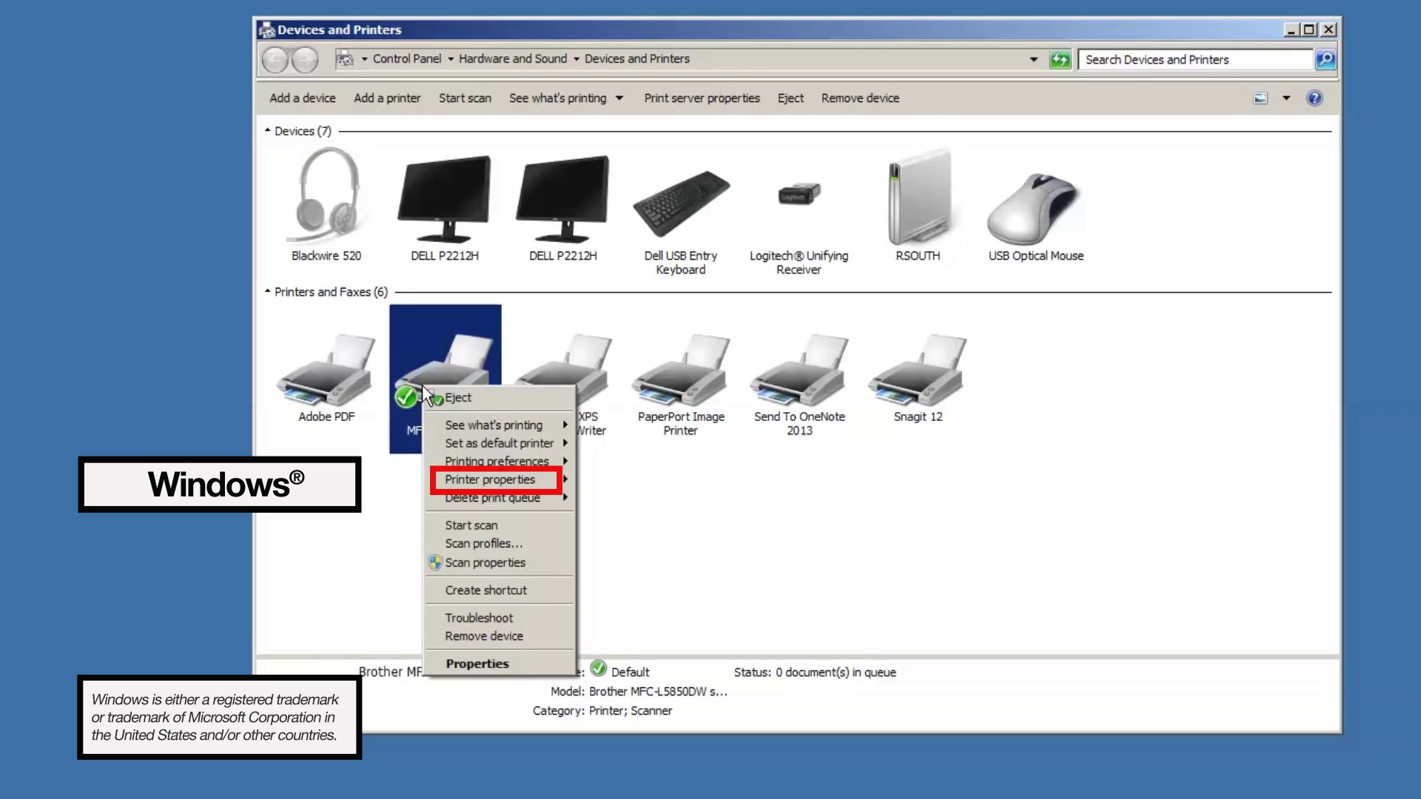
mouse_move(489, 479)
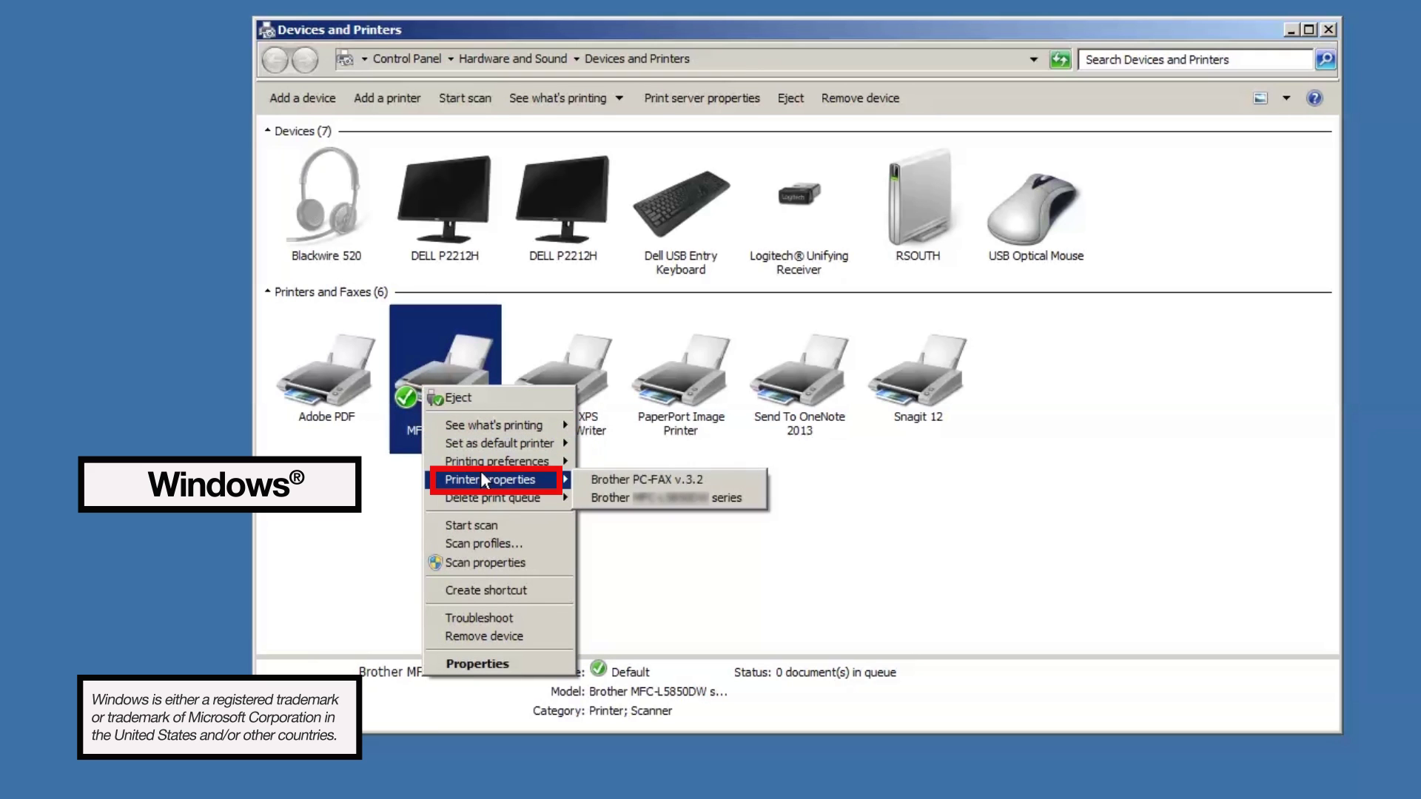
left_click(650, 497)
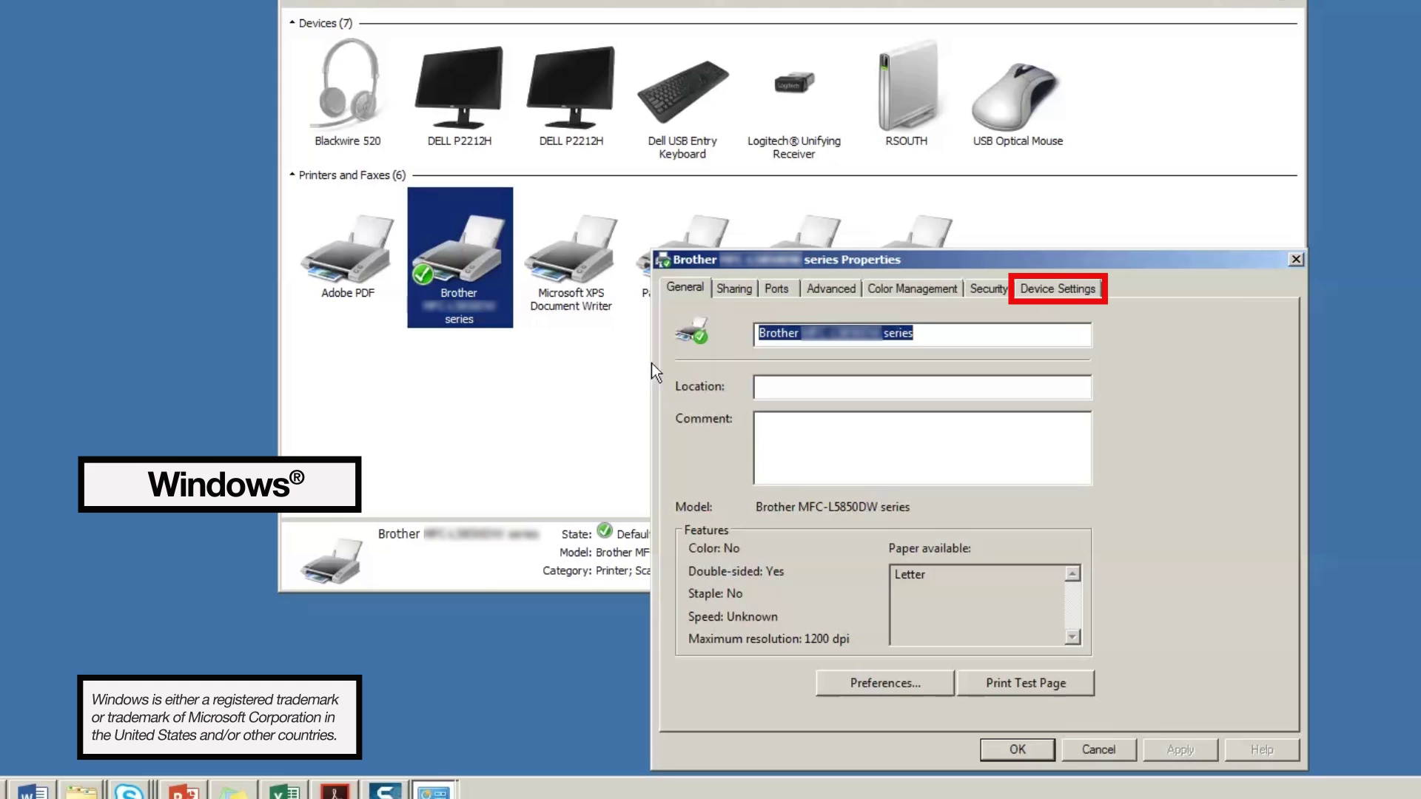
Step: Auto-detect the trays in Device Settings so Tray2 is installed, and apply
left_click(1063, 303)
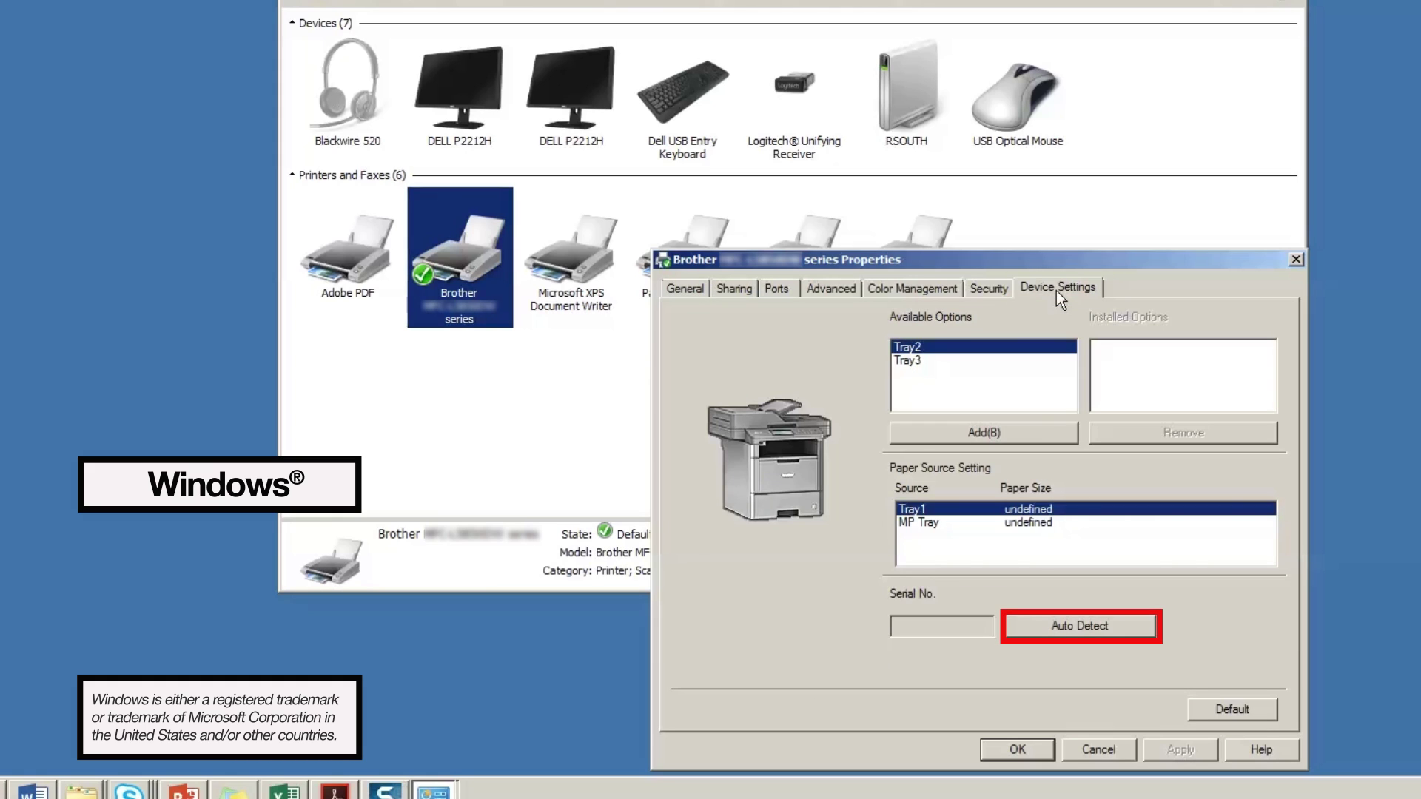
left_click(1066, 628)
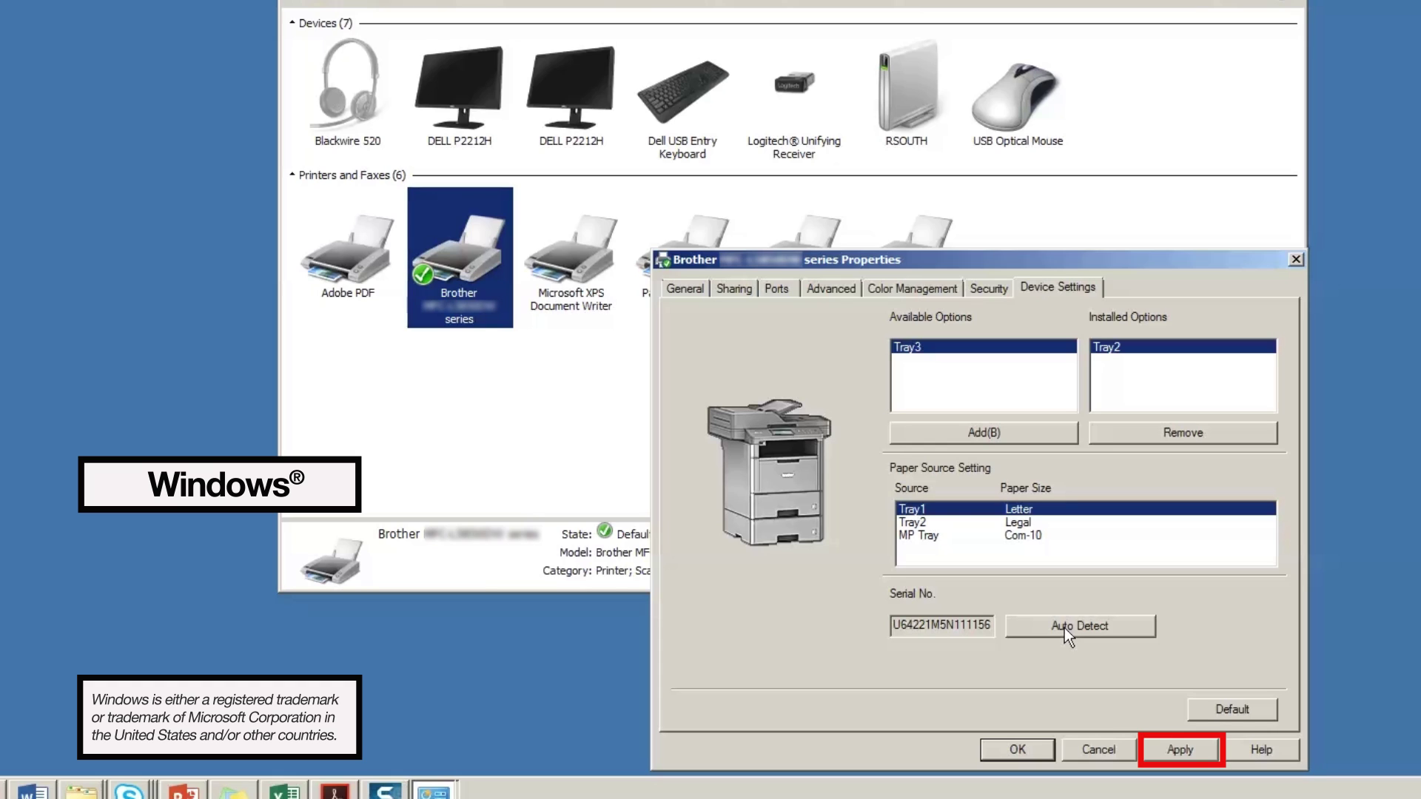
left_click(1181, 748)
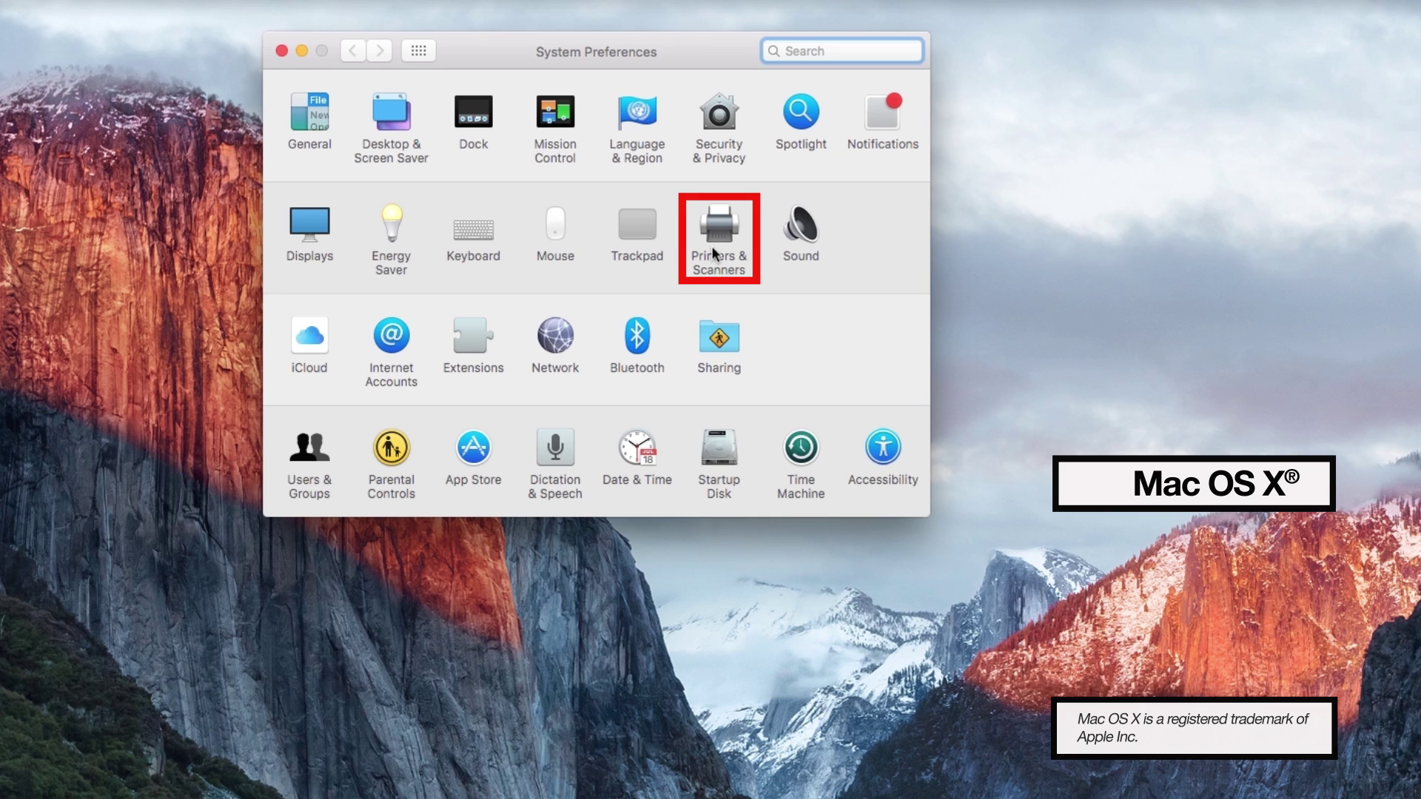
Step: Start adding a printer from Printers & Scanners to list the Brother Bonjour printers
left_click(712, 247)
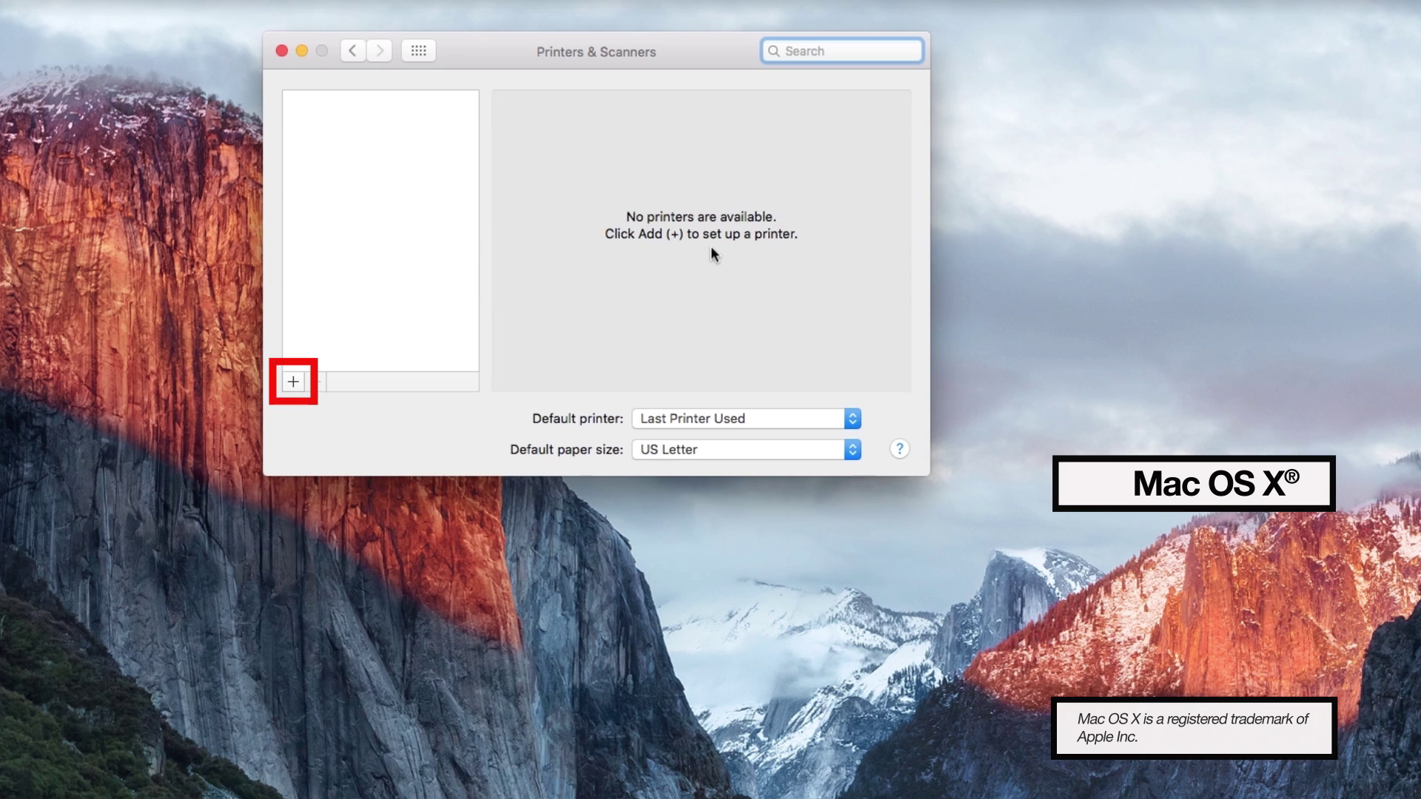
left_click(293, 386)
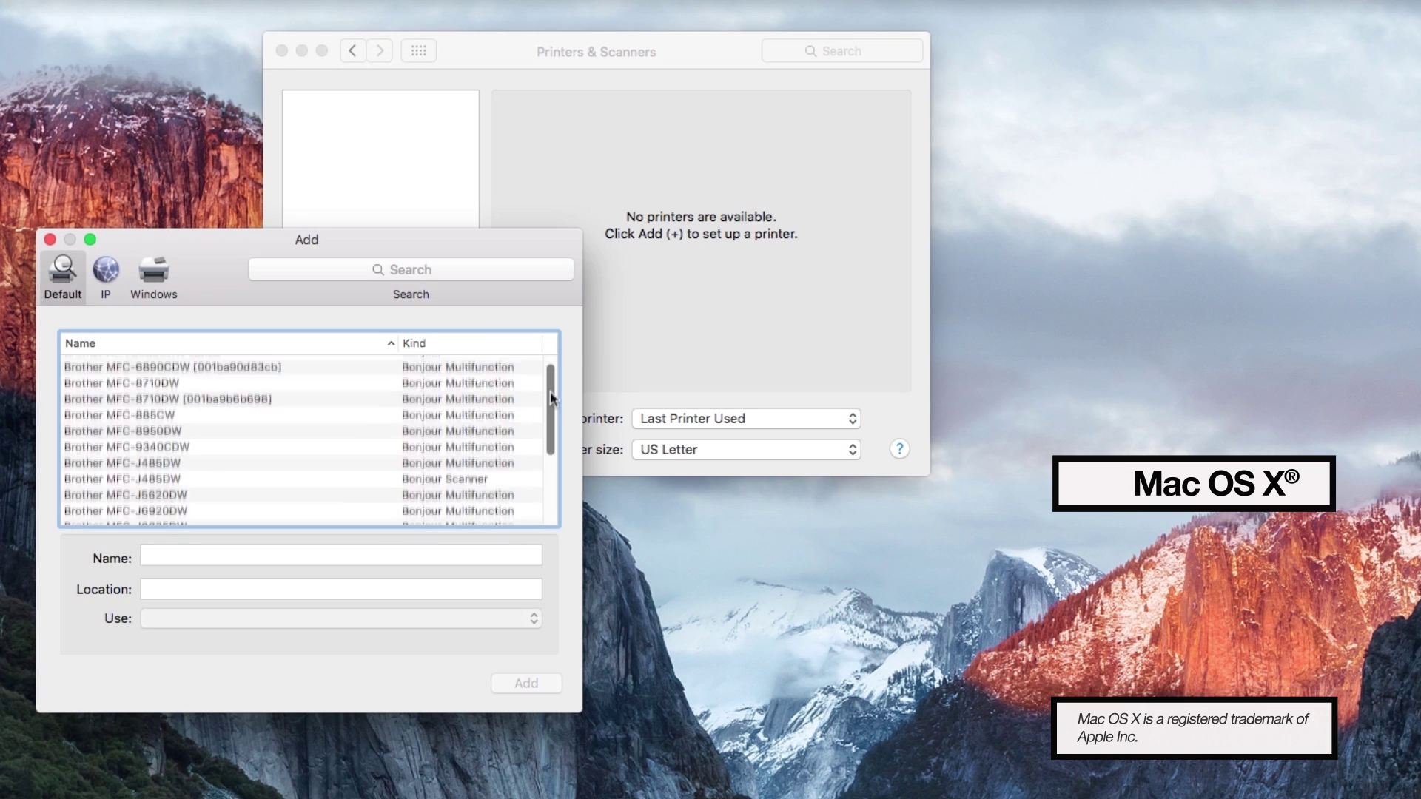
left_click_drag(549, 391, 542, 488)
Step: Add the Brother L5850 series printer with the manually chosen BR-Script3 driver
left_click(332, 485)
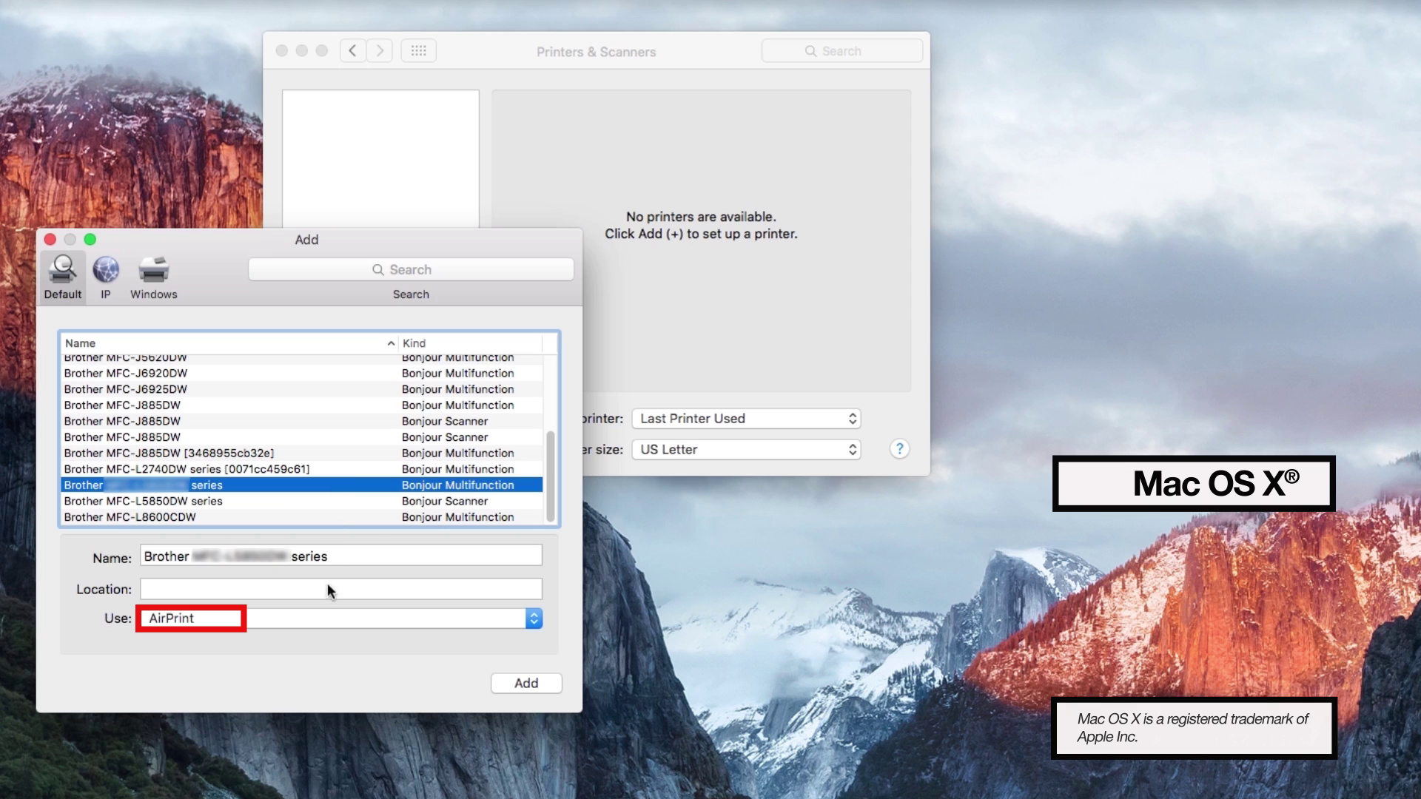
left_click(324, 616)
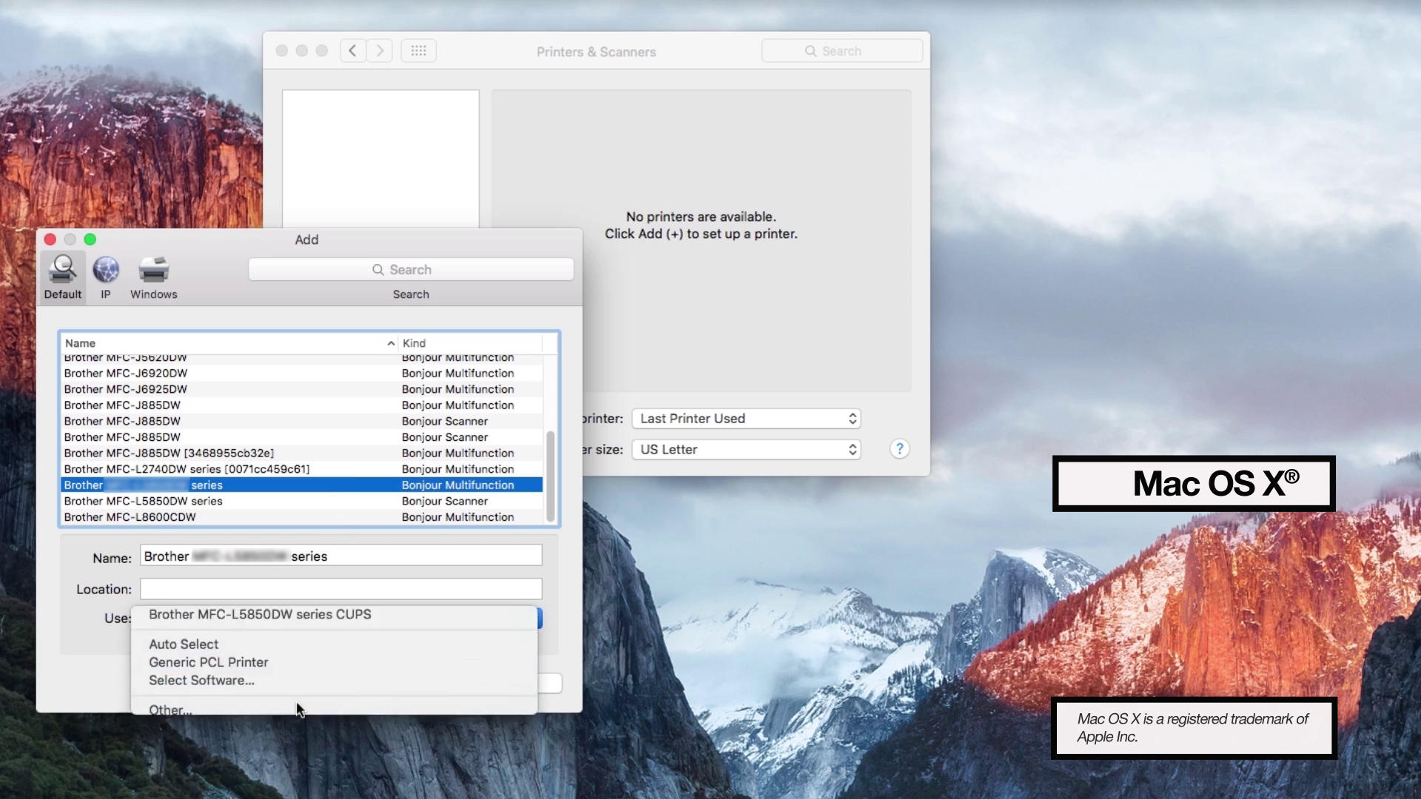
left_click(297, 702)
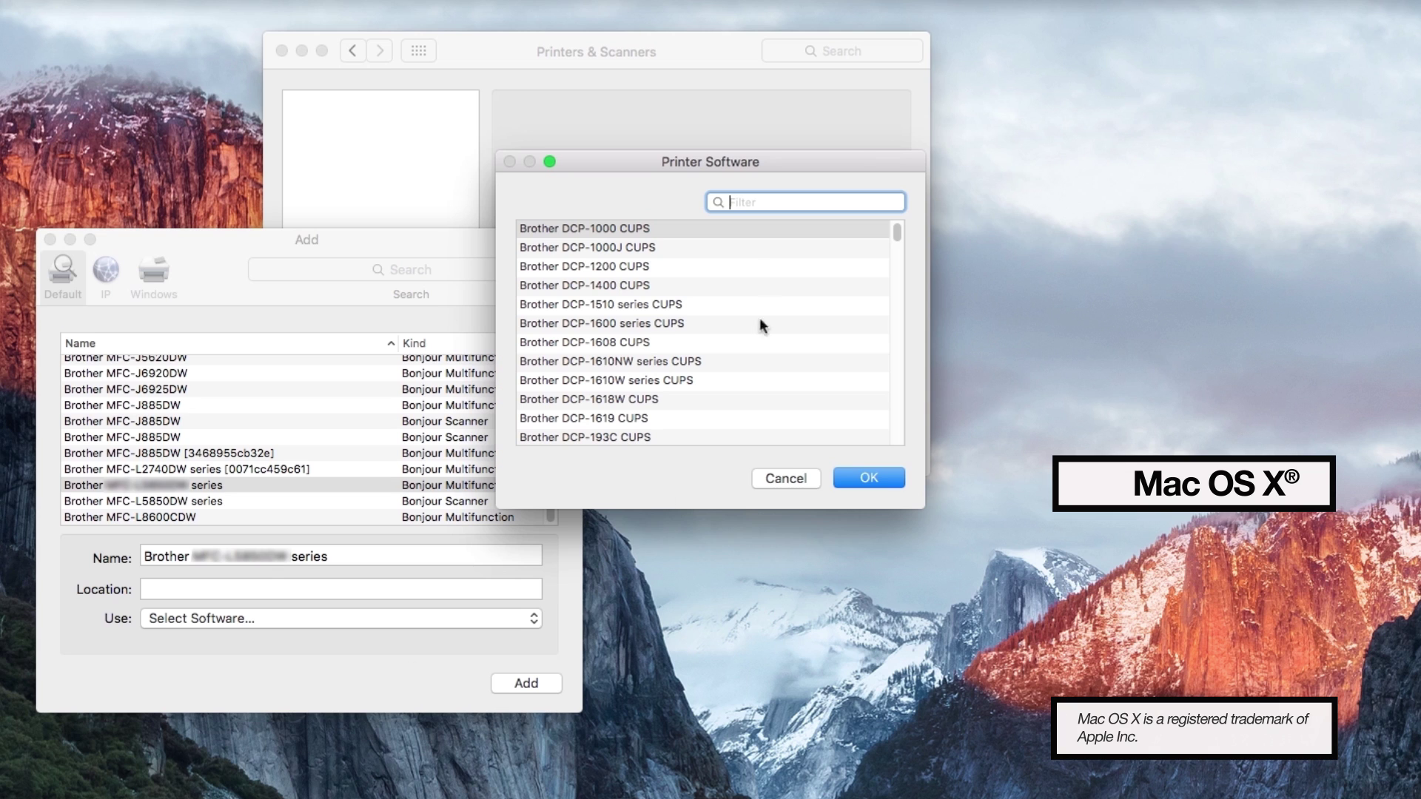
type("L5850")
left_click(734, 231)
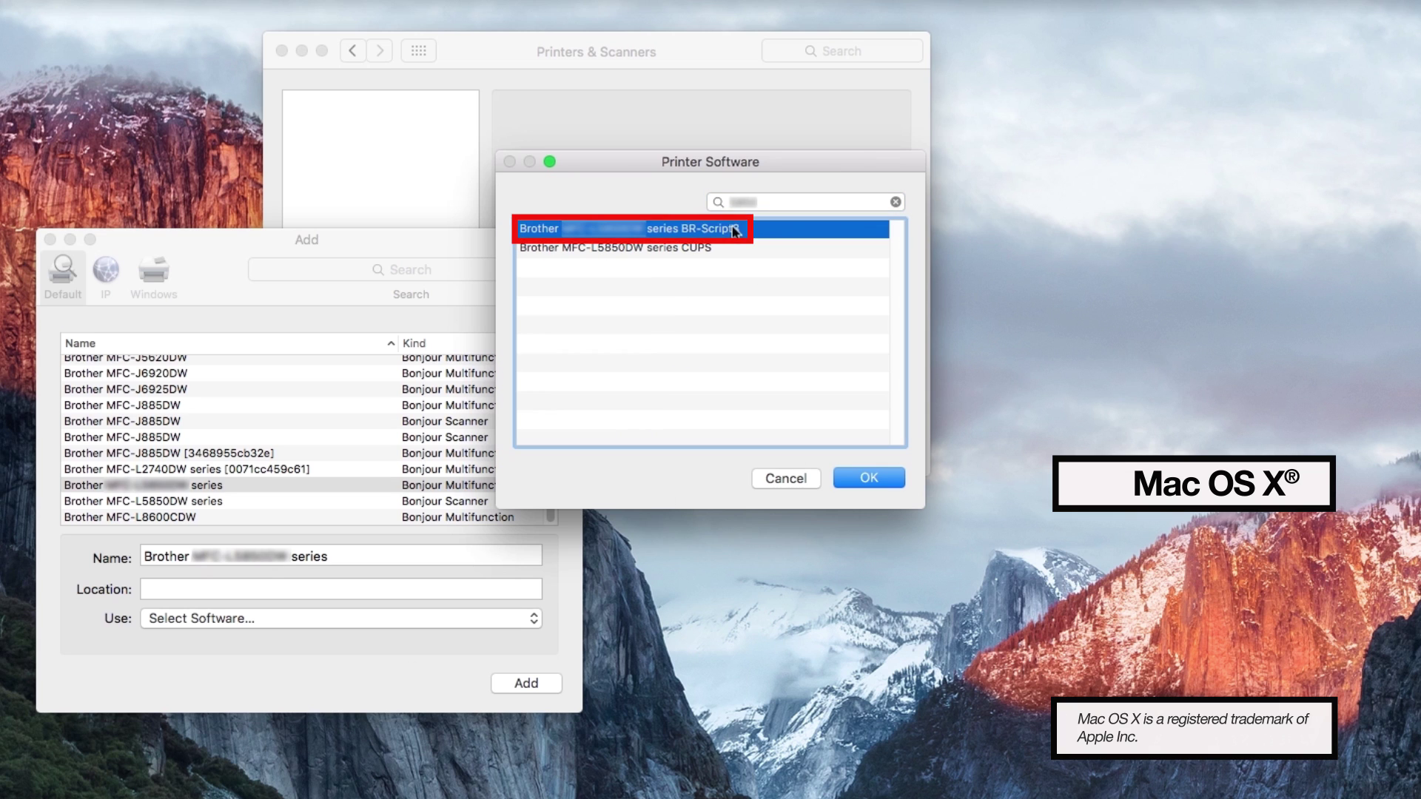
left_click(867, 486)
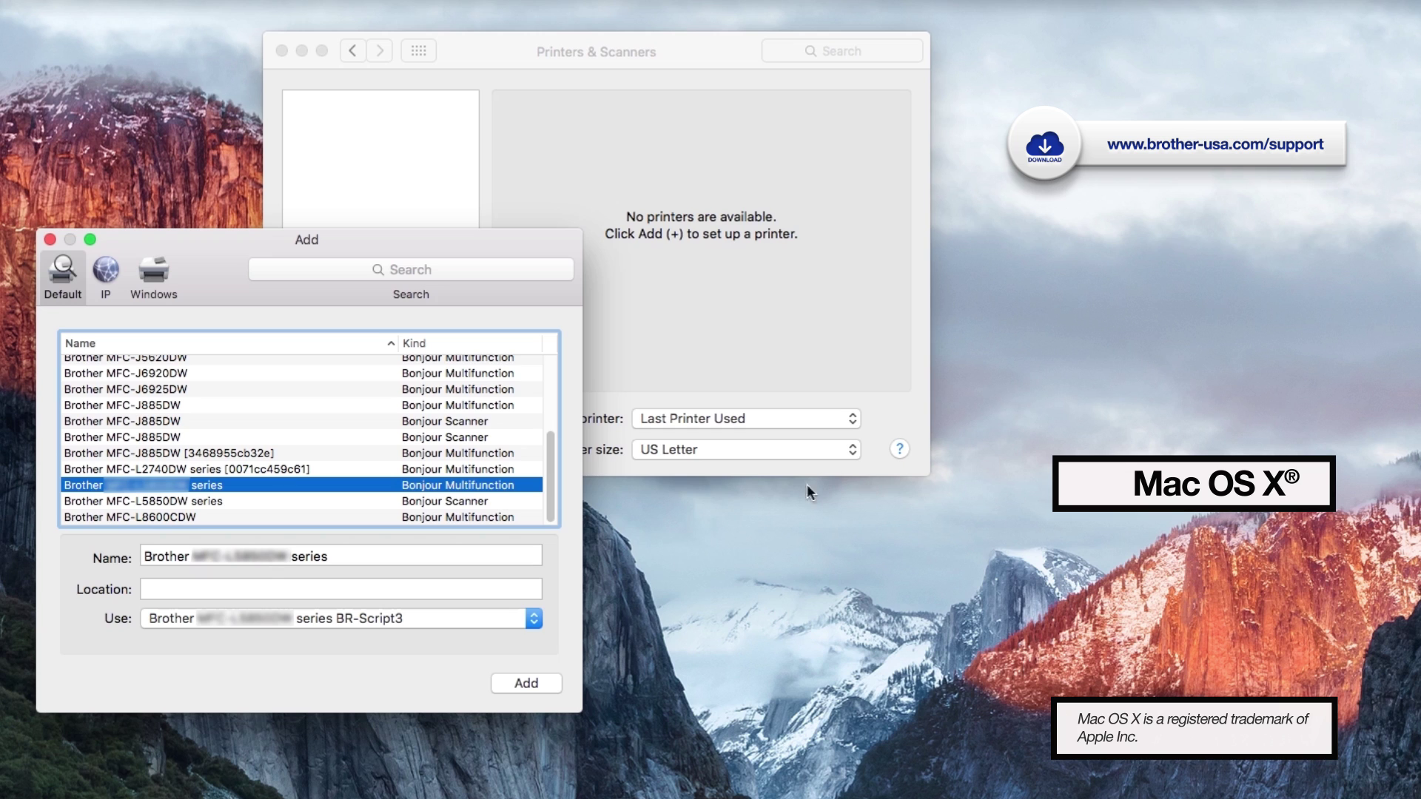
left_click(526, 683)
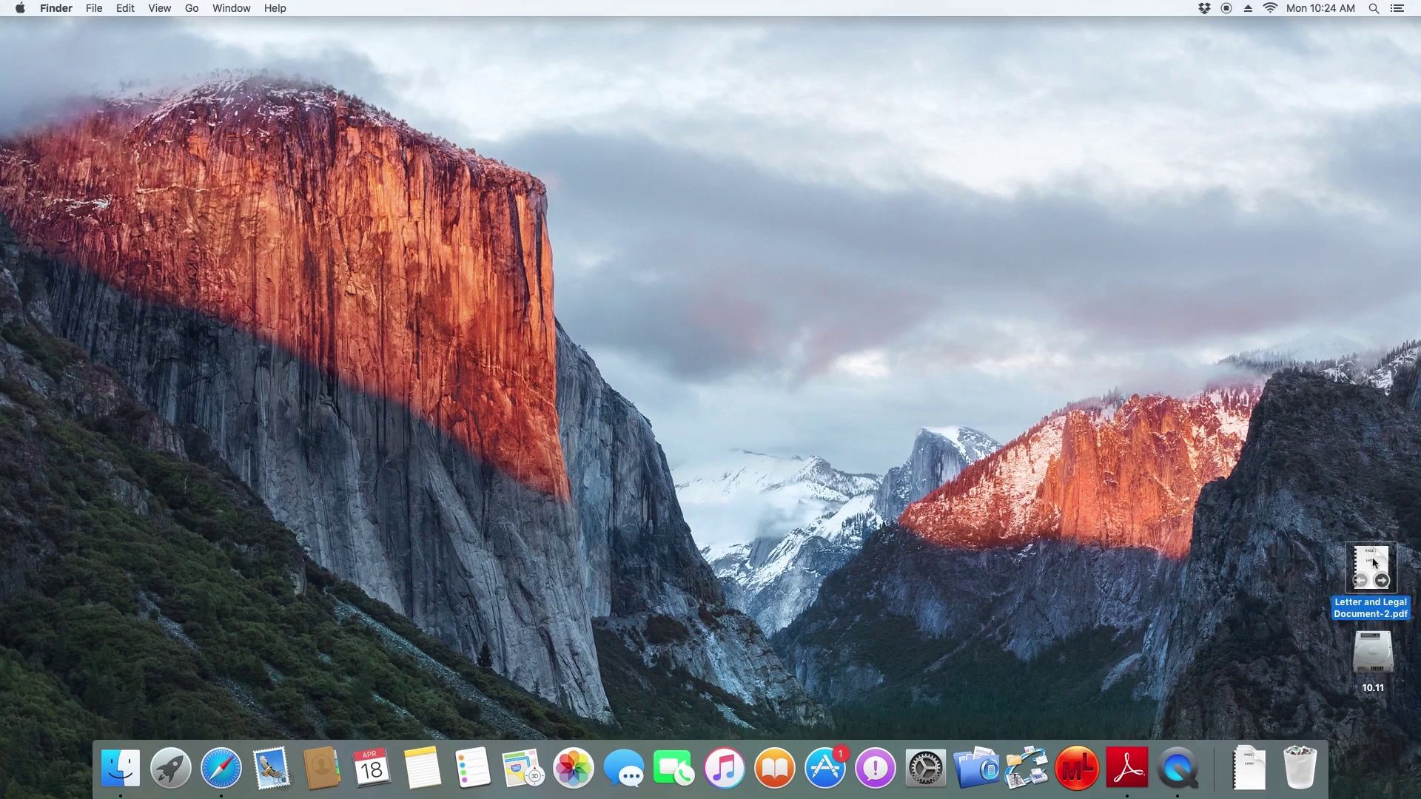
Step: Open Letter and Legal Document-2.pdf and bring up its Print options from the File menu
double_click(1373, 562)
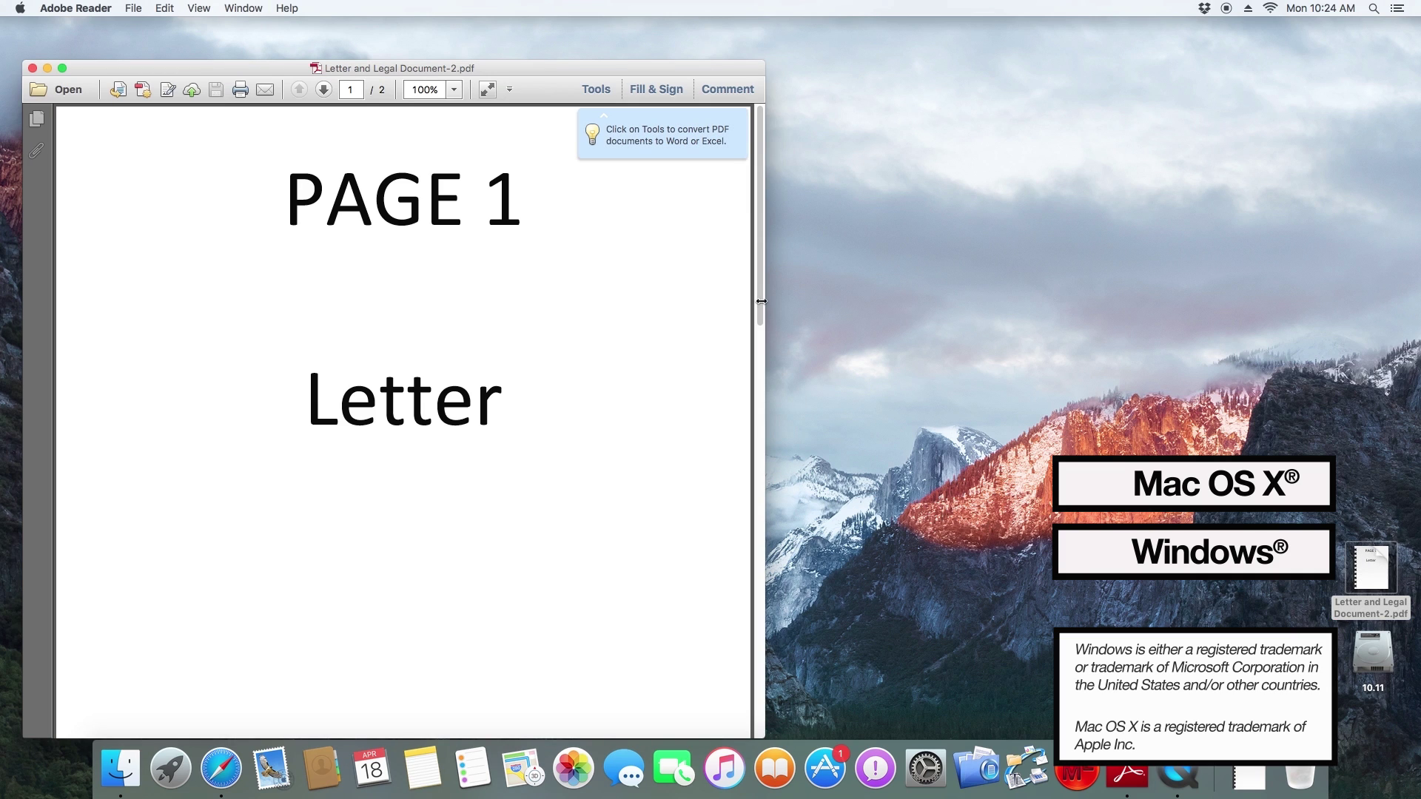
left_click_drag(760, 301, 762, 579)
left_click(133, 7)
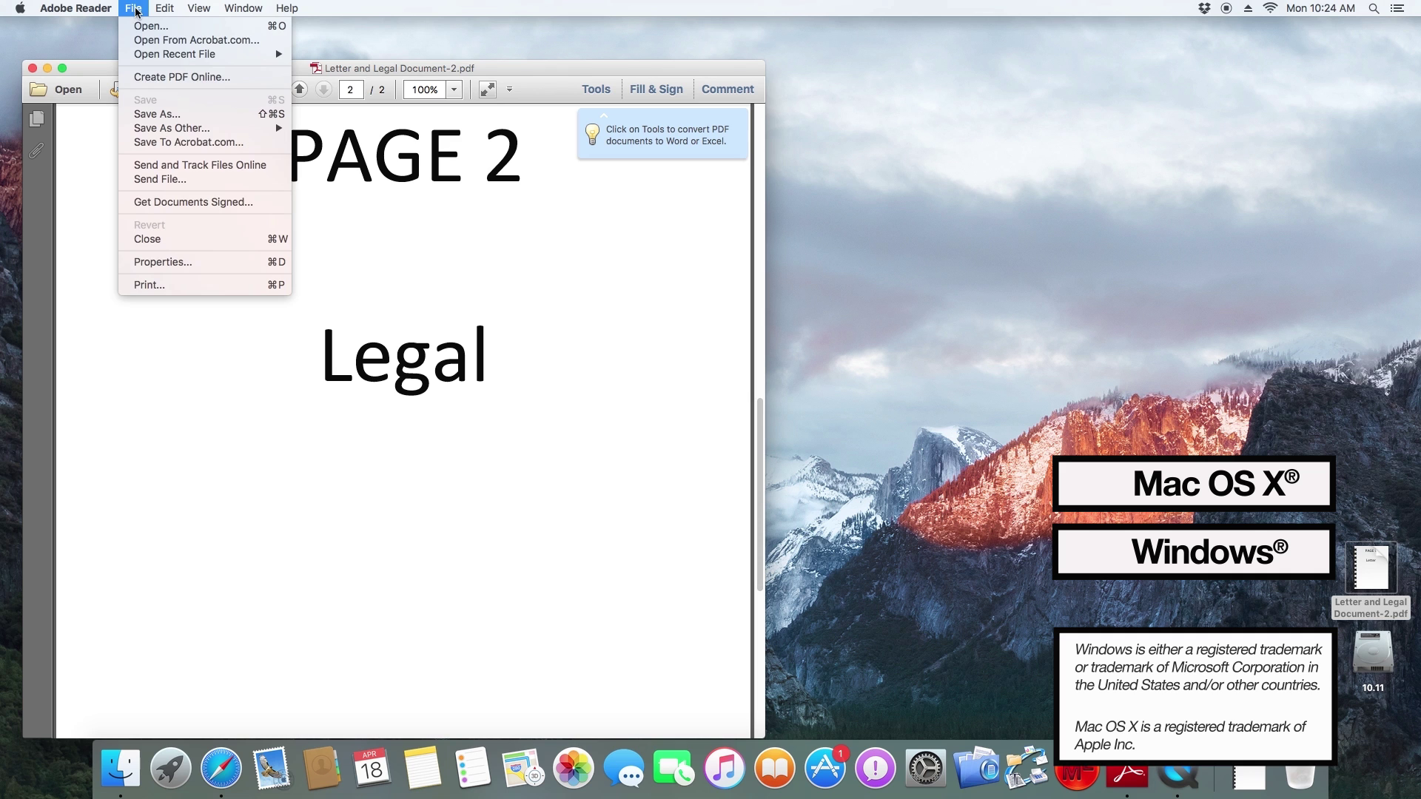
left_click(172, 285)
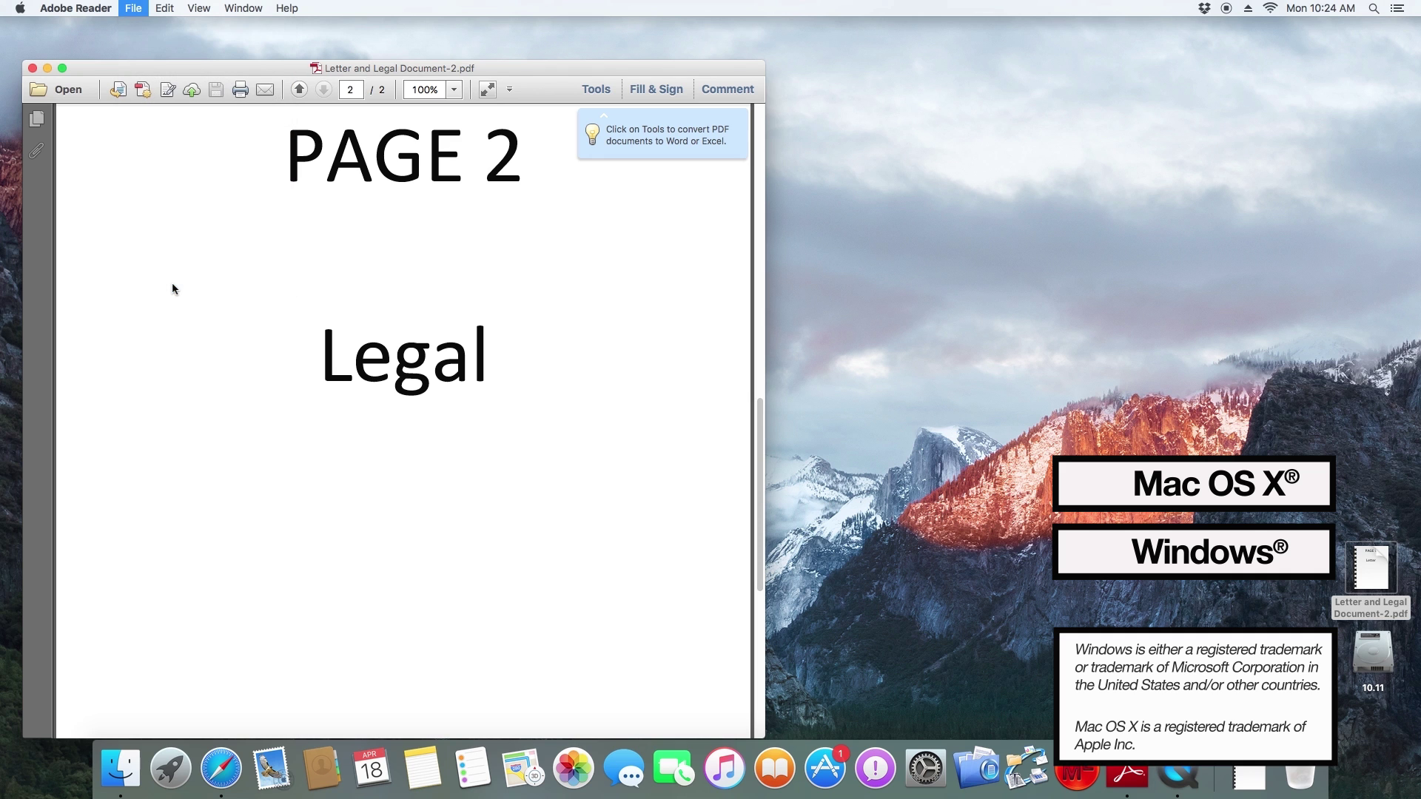